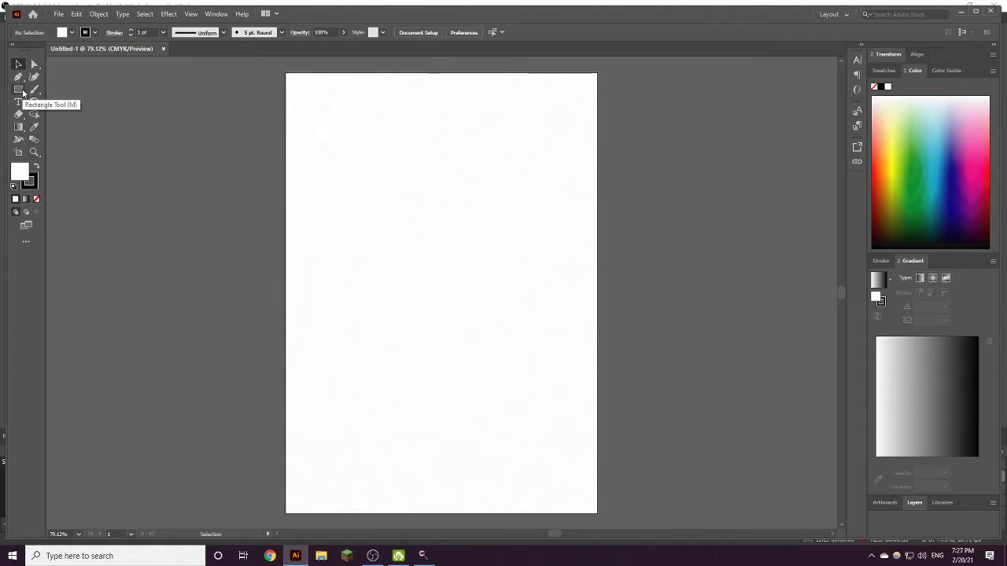
# Step: Draw a tall rectangle about 80 × 255 mm on the artboard's left half and fill it with the white-to-black linear gradient
pyautogui.click(23, 93)
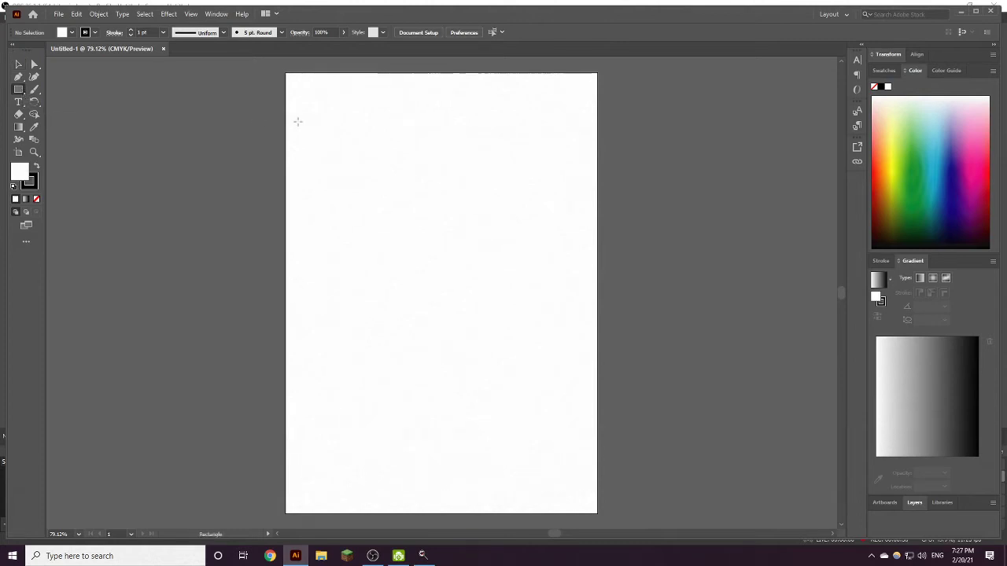
pyautogui.moveTo(298, 122); pyautogui.dragTo(415, 492)
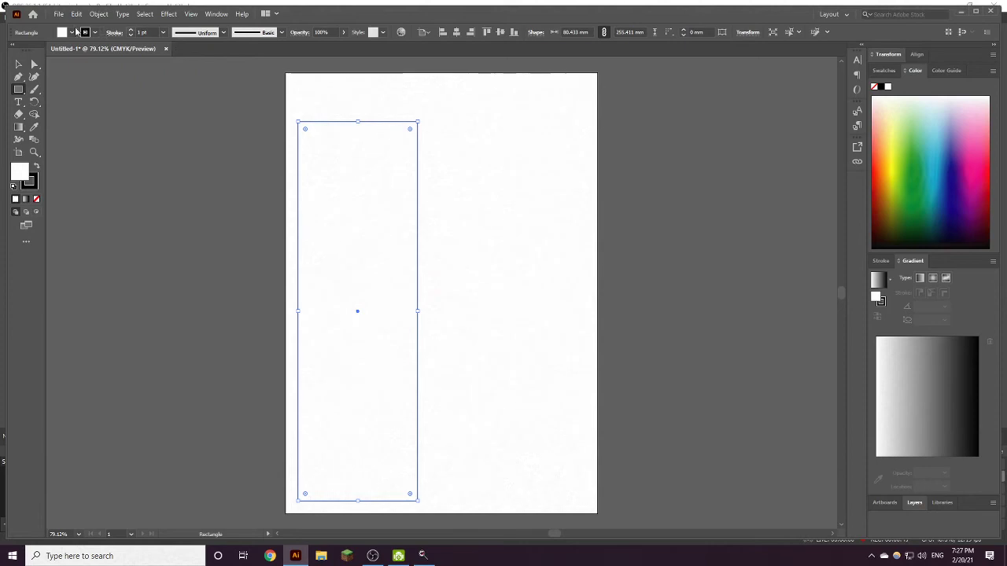
pyautogui.click(18, 63)
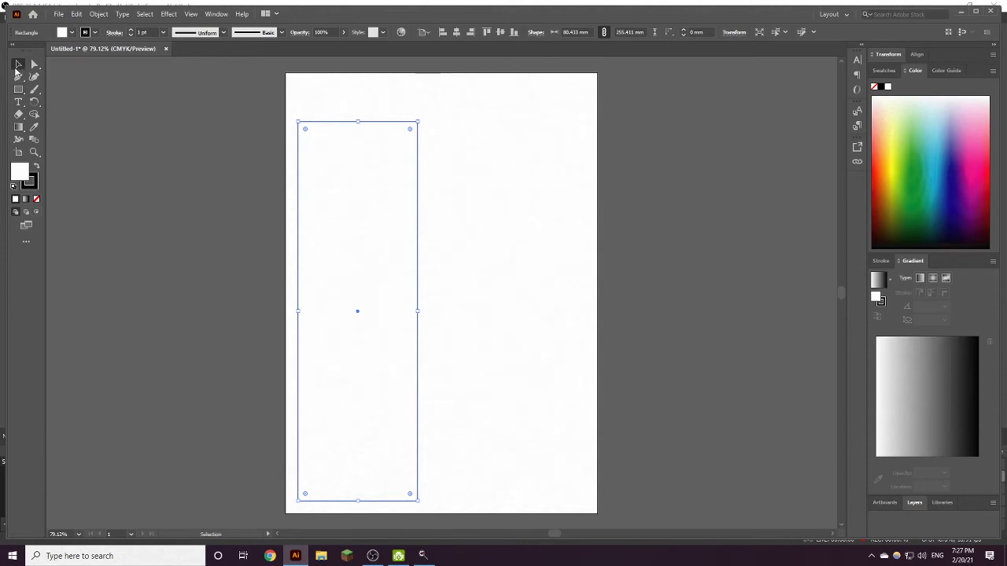
pyautogui.click(29, 204)
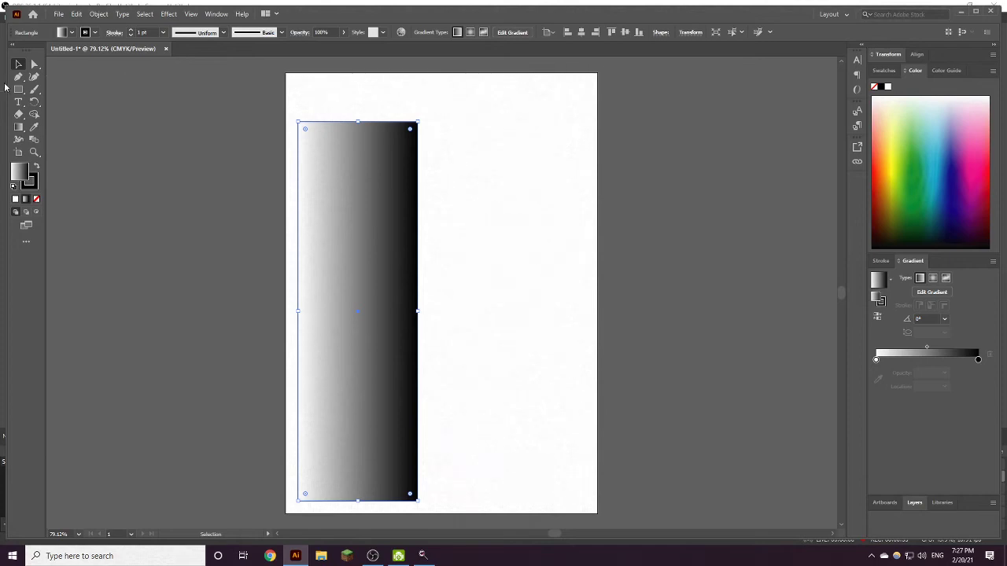
# Step: Draw a small rectangle about 47 × 17 mm just outside the artboard's right edge and give it a solid white fill
pyautogui.click(18, 90)
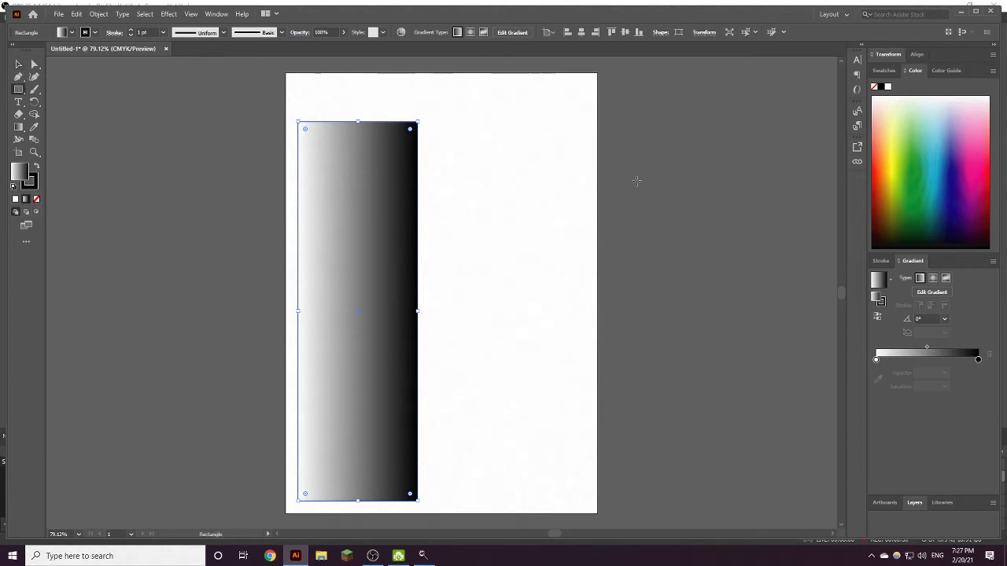
pyautogui.moveTo(606, 140); pyautogui.dragTo(675, 165)
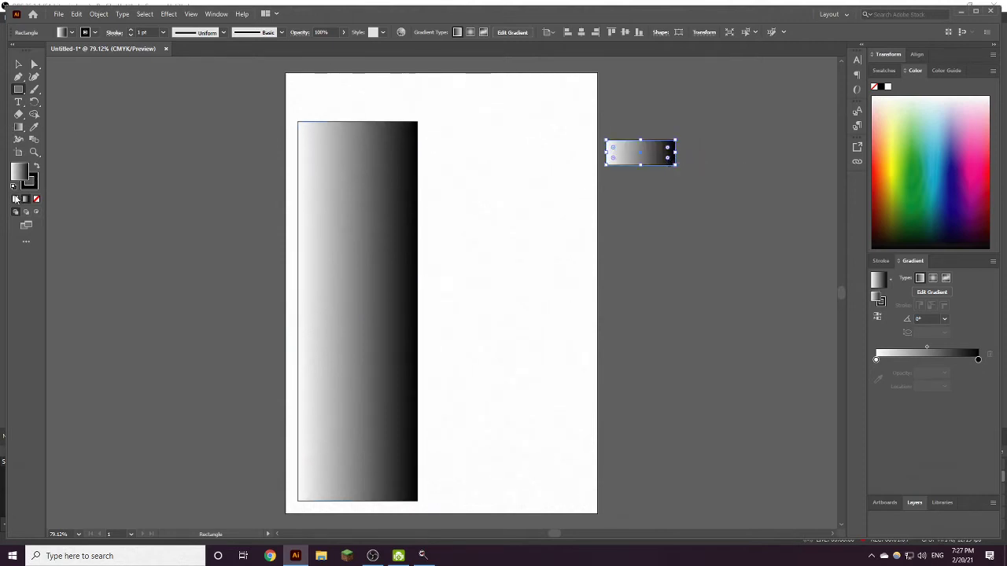
pyautogui.click(14, 199)
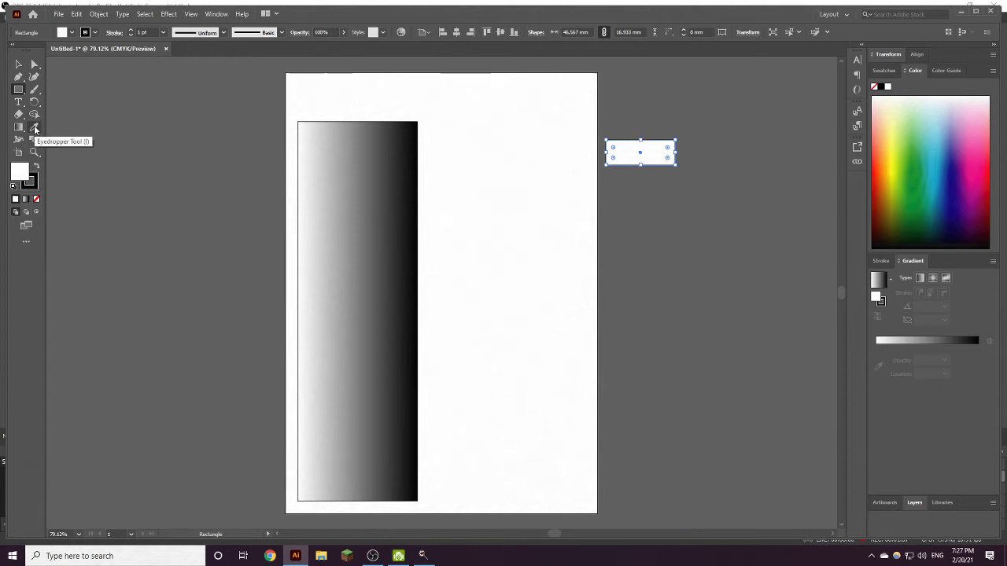
# Step: Fill the small rectangle outside the artboard with a light orange sampled from the colour spectrum
pyautogui.click(34, 129)
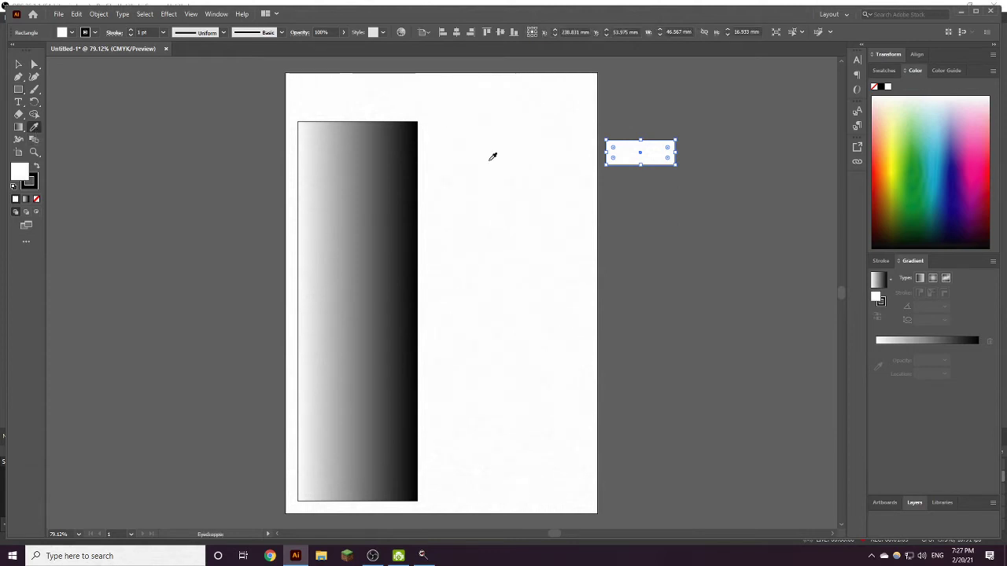
pyautogui.click(883, 125)
pyautogui.click(883, 134)
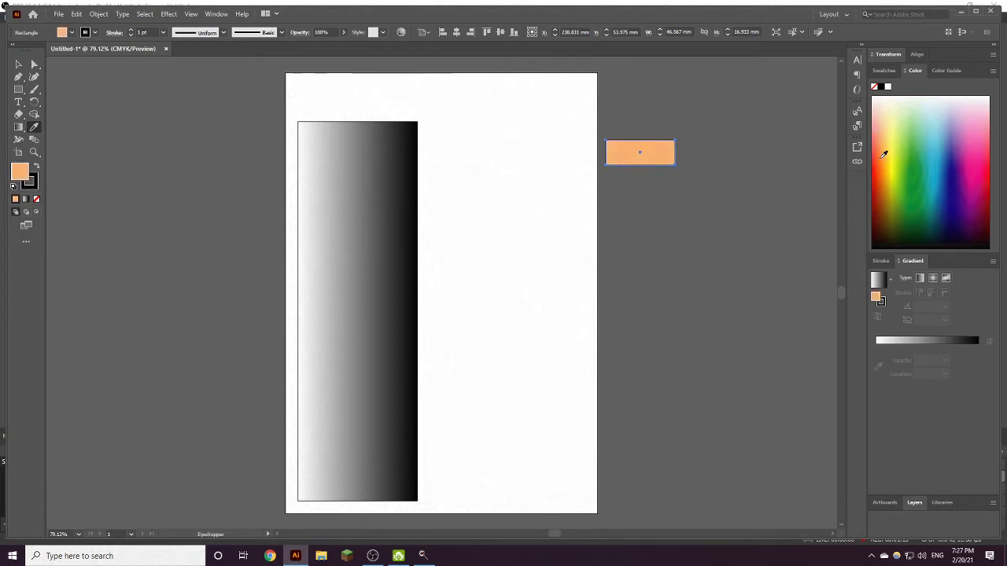
pyautogui.click(883, 153)
pyautogui.click(884, 146)
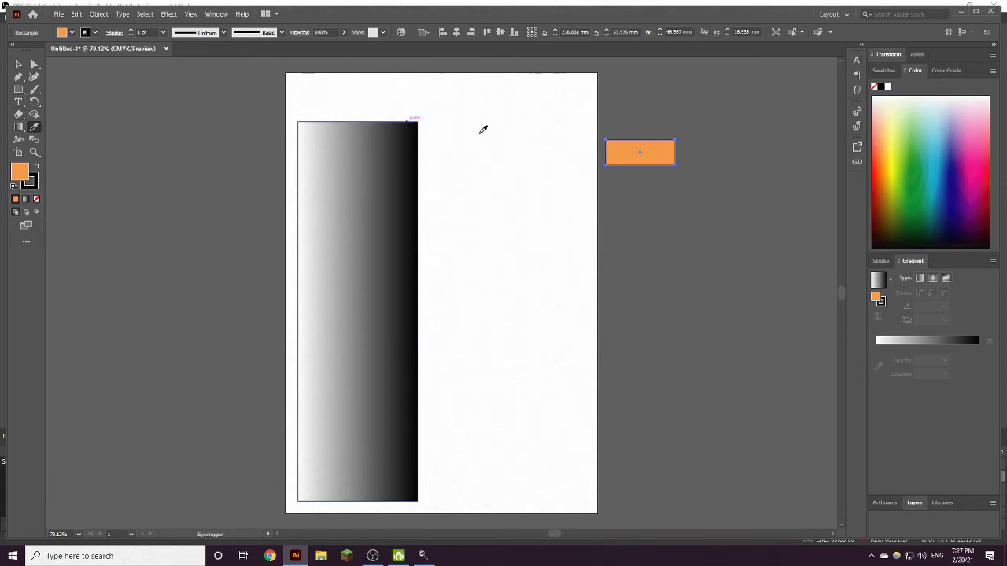
# Step: Duplicate the small orange rectangle and place the copy just below the original
pyautogui.click(18, 64)
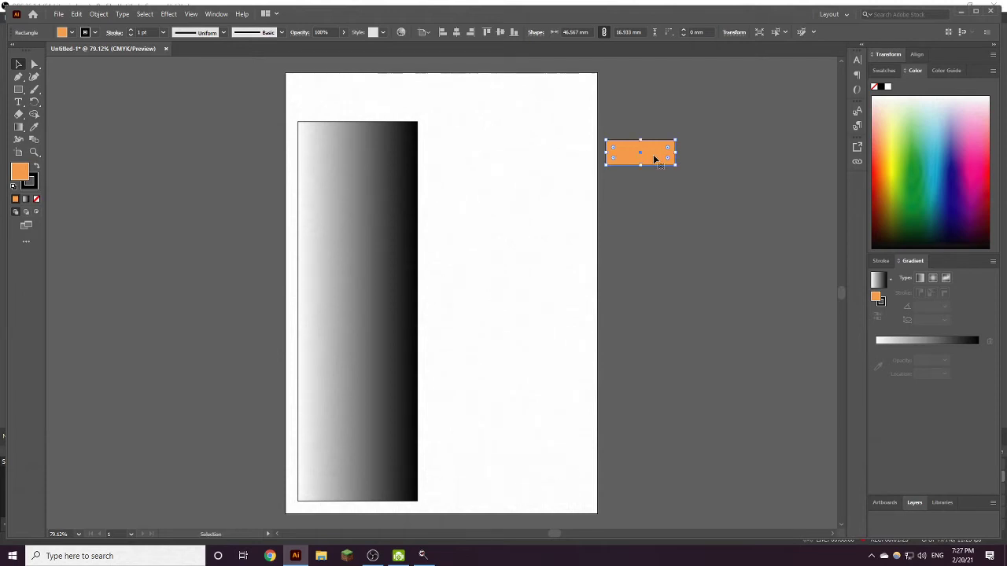
pyautogui.press('a')
pyautogui.hotkey('ctrl', 'v')
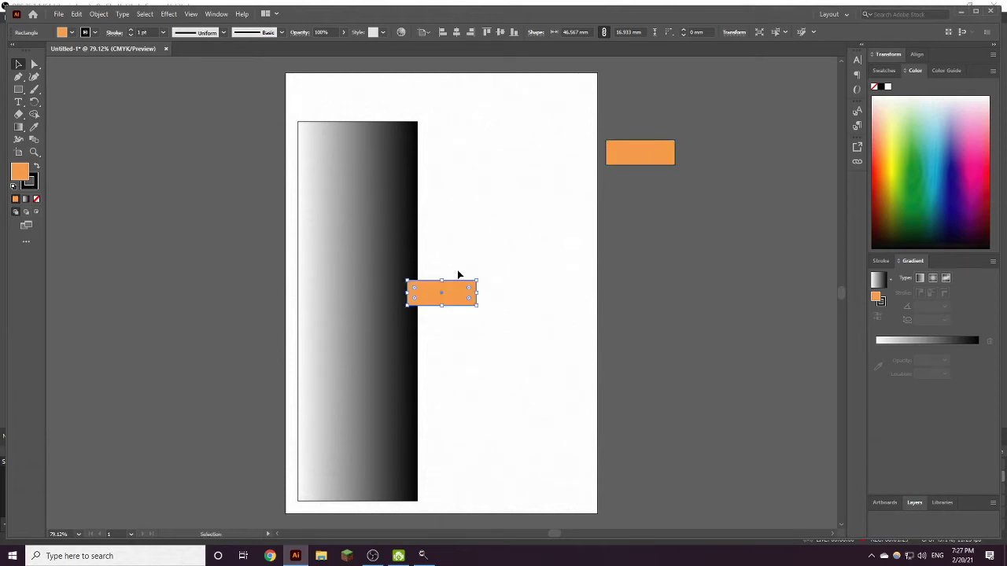
pyautogui.moveTo(454, 288); pyautogui.dragTo(646, 170)
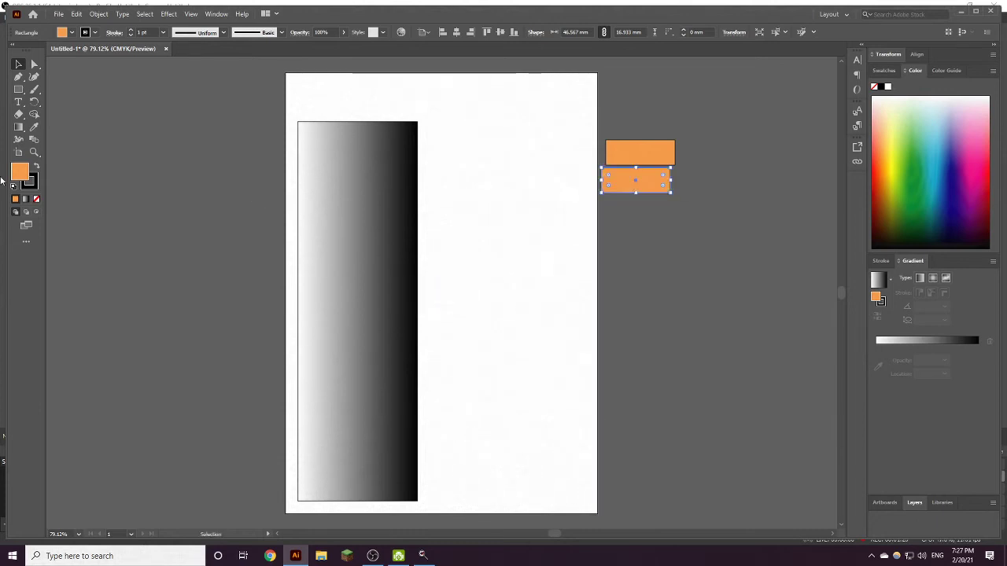
# Step: Recolour the lower small rectangle to a vivid red-orange sampled from the colour spectrum
pyautogui.click(34, 125)
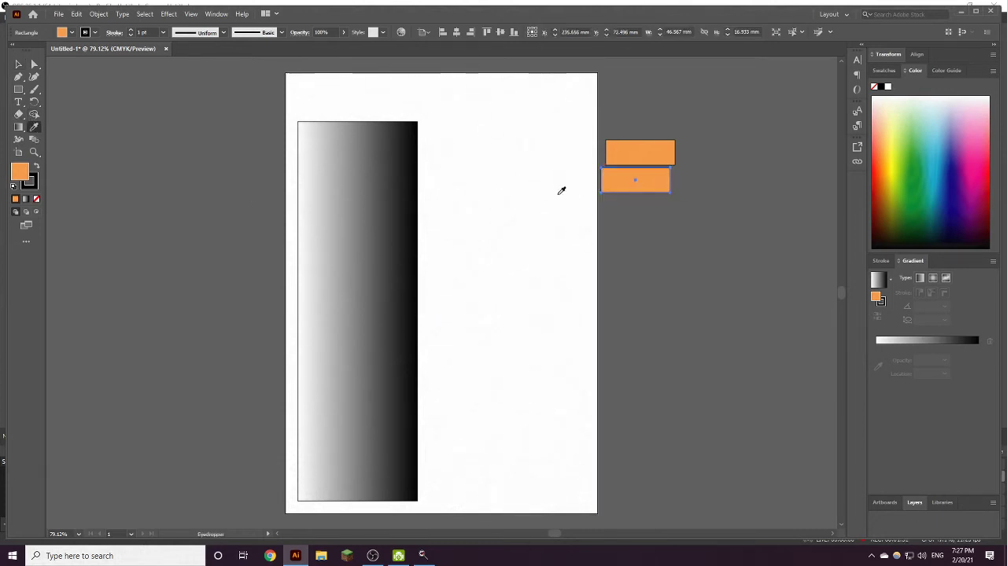
pyautogui.click(883, 160)
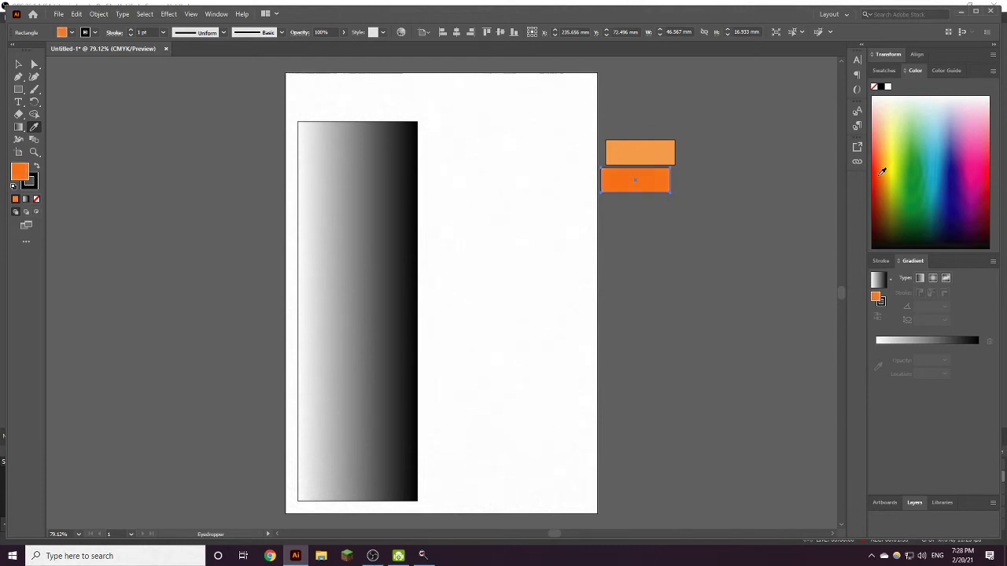
pyautogui.click(882, 173)
pyautogui.click(882, 184)
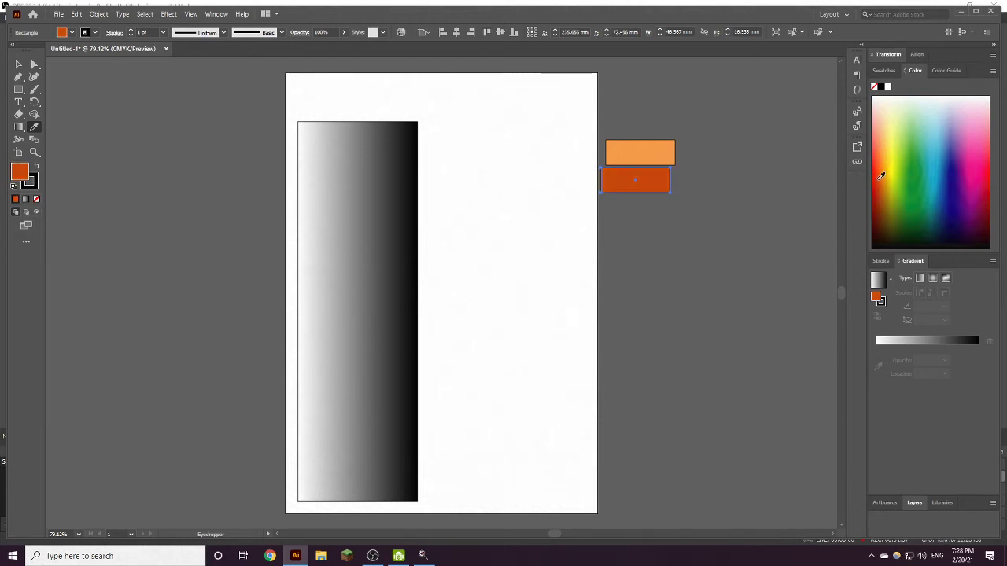
pyautogui.click(881, 172)
pyautogui.click(879, 166)
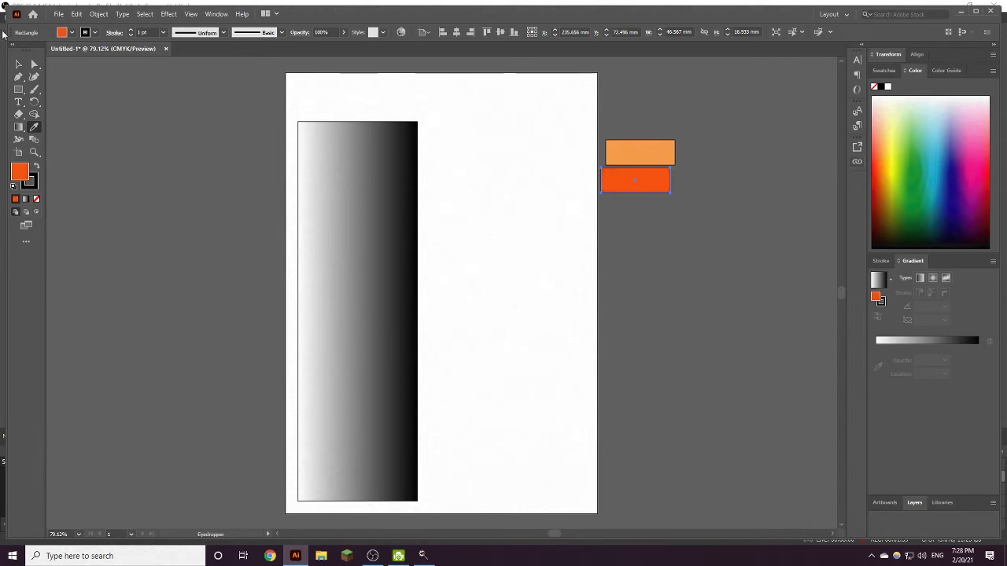
# Step: Move the red-orange rectangle up against the upper one and recolour the upper one to a slightly deeper orange
pyautogui.click(18, 64)
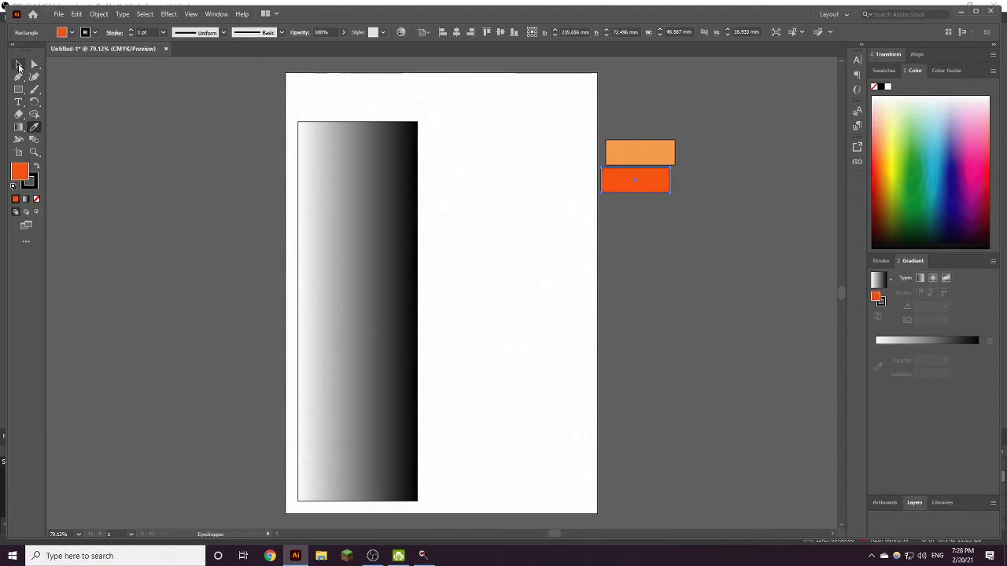
pyautogui.moveTo(645, 174); pyautogui.dragTo(653, 171)
pyautogui.click(647, 154)
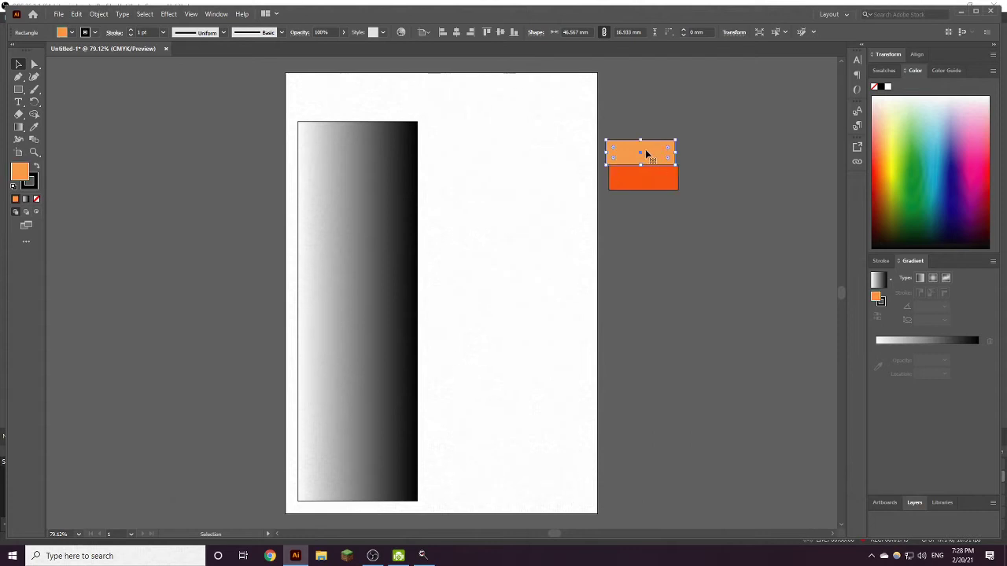
pyautogui.click(882, 152)
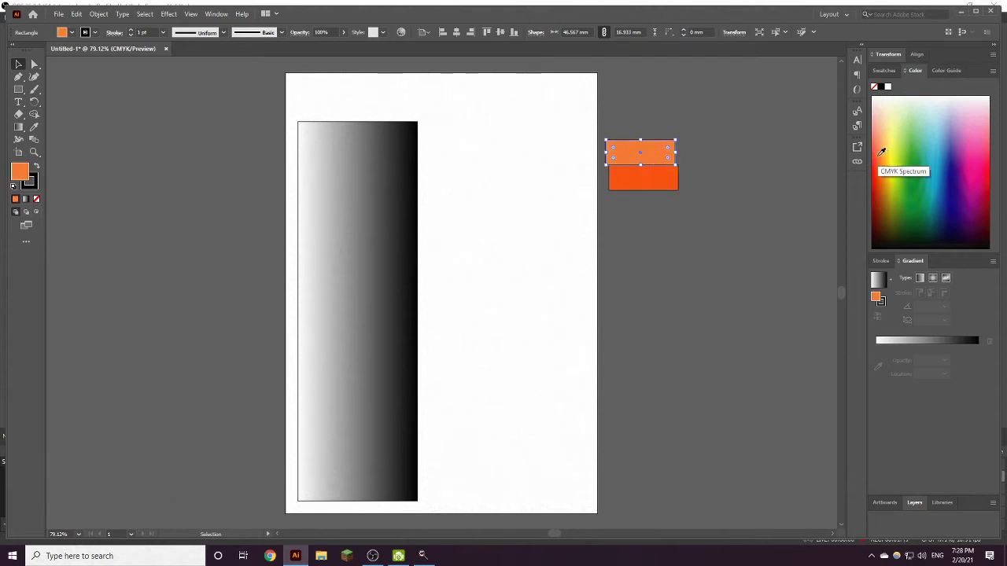
pyautogui.click(75, 101)
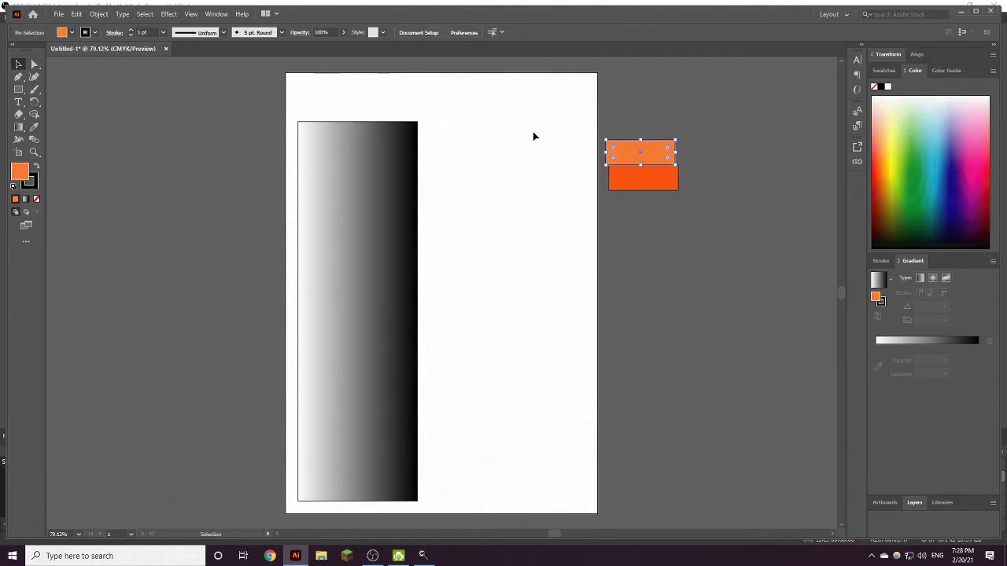
# Step: Set the first gradient stop of the tall rectangle to the red-orange sampled from the lower small rectangle
pyautogui.click(381, 178)
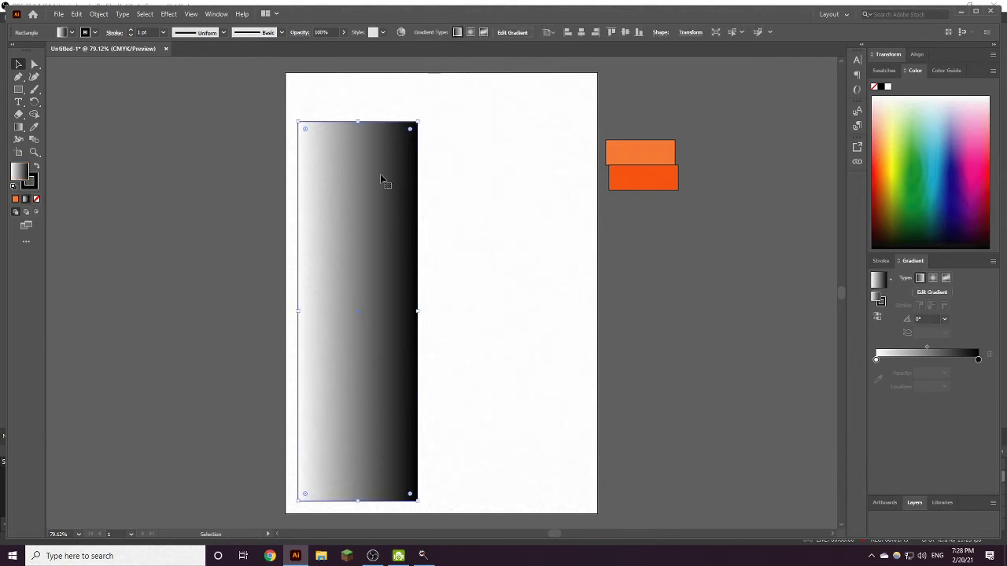
pyautogui.click(878, 361)
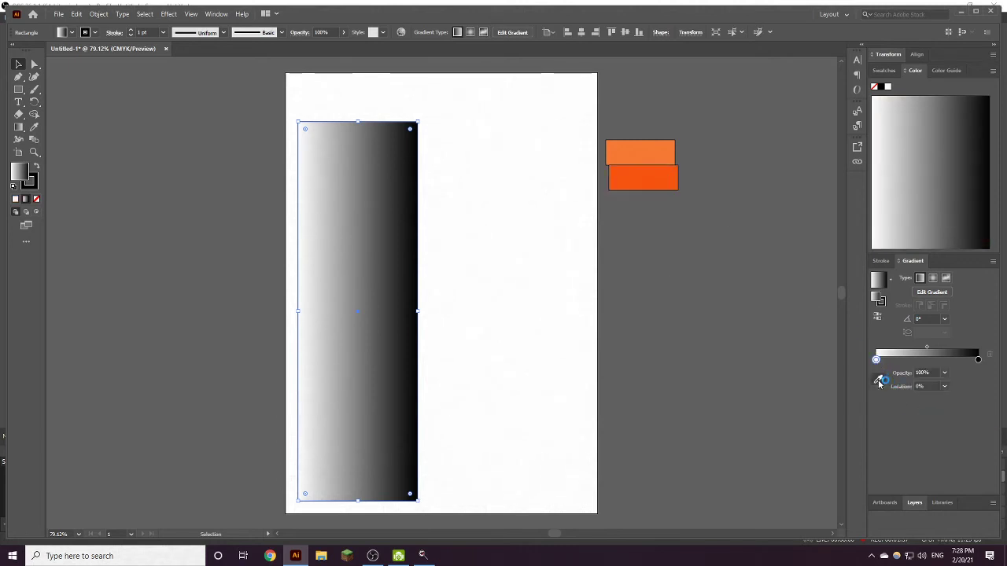
pyautogui.click(879, 380)
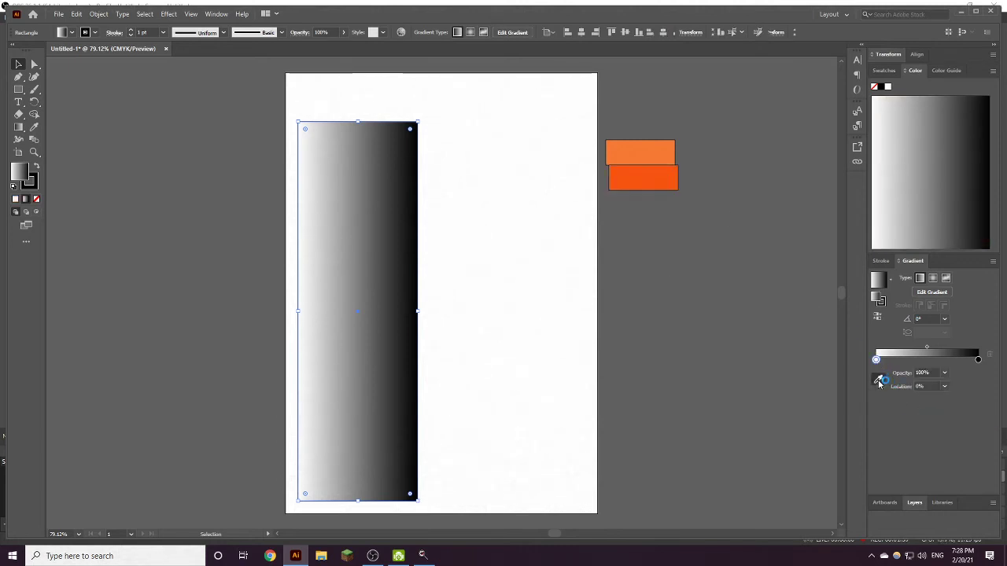
pyautogui.click(639, 178)
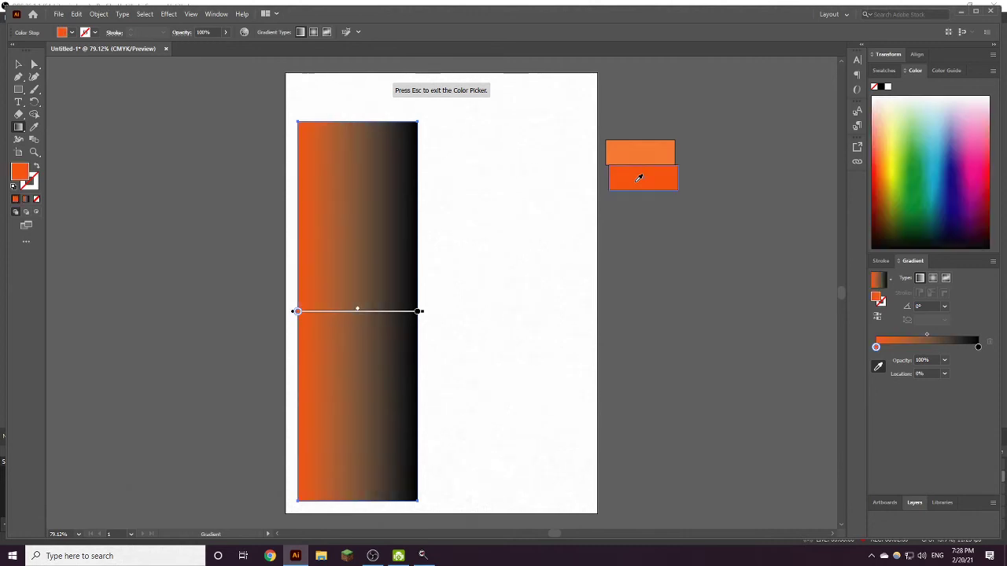
# Step: Set the tall rectangle's end gradient stop to the lighter orange of the upper swatch and shift the gradient midpoint to about 55%
pyautogui.click(979, 347)
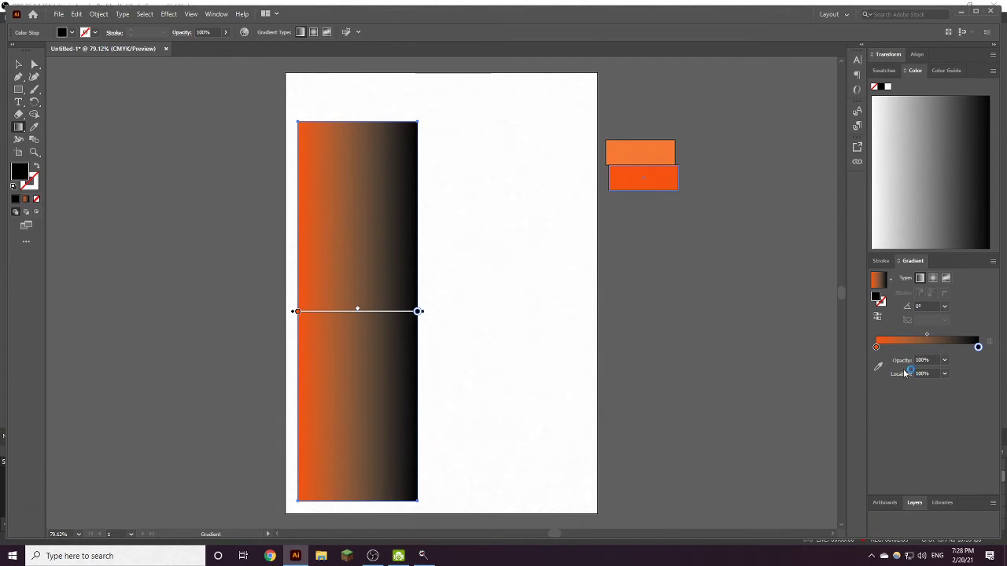
pyautogui.click(877, 367)
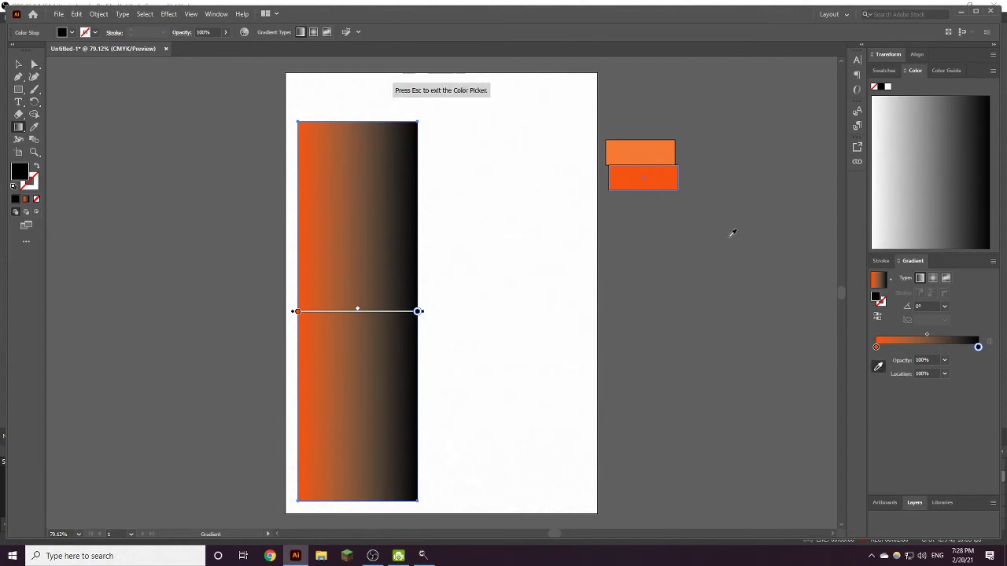
pyautogui.click(661, 152)
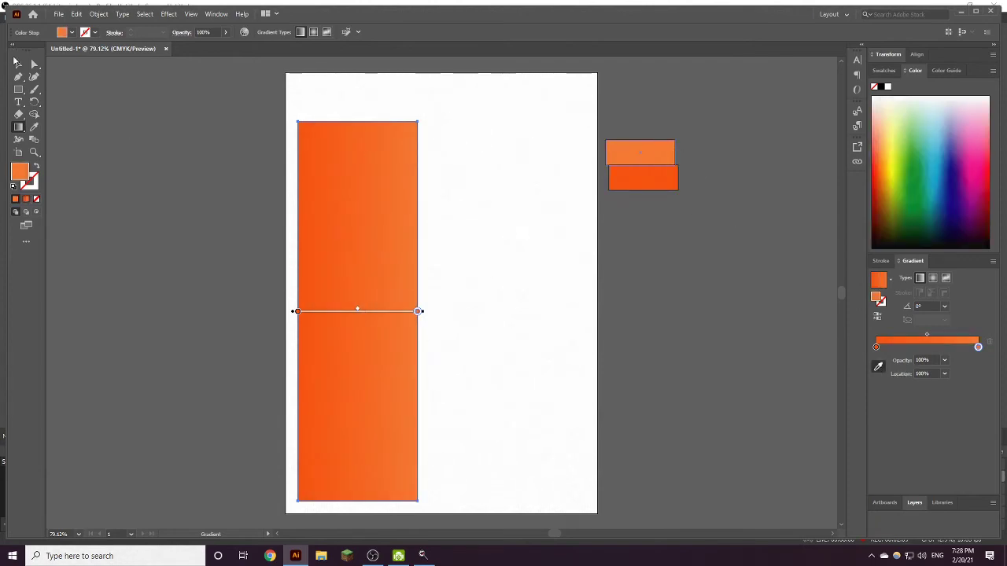
pyautogui.click(18, 65)
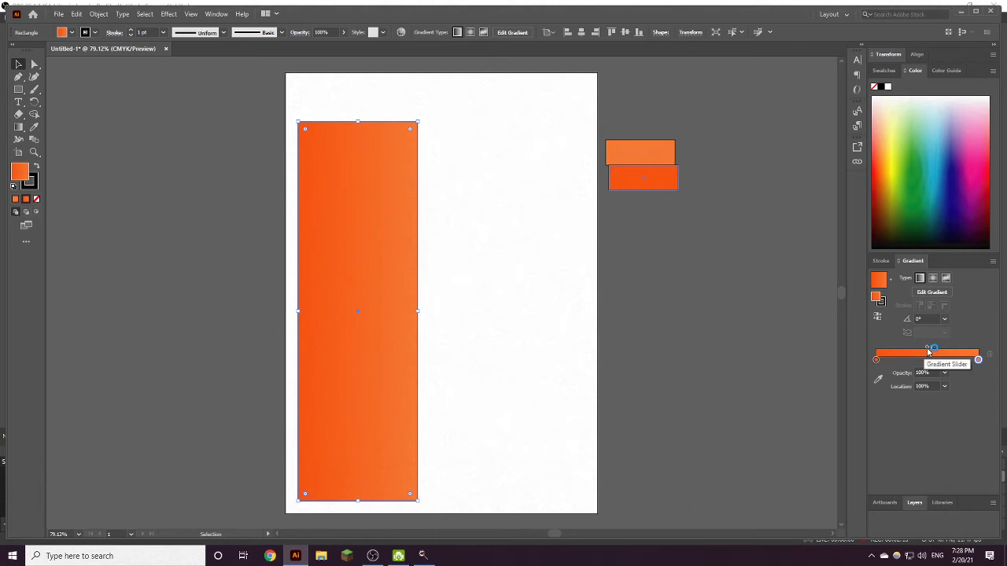
pyautogui.moveTo(927, 347); pyautogui.dragTo(933, 348)
pyautogui.click(529, 316)
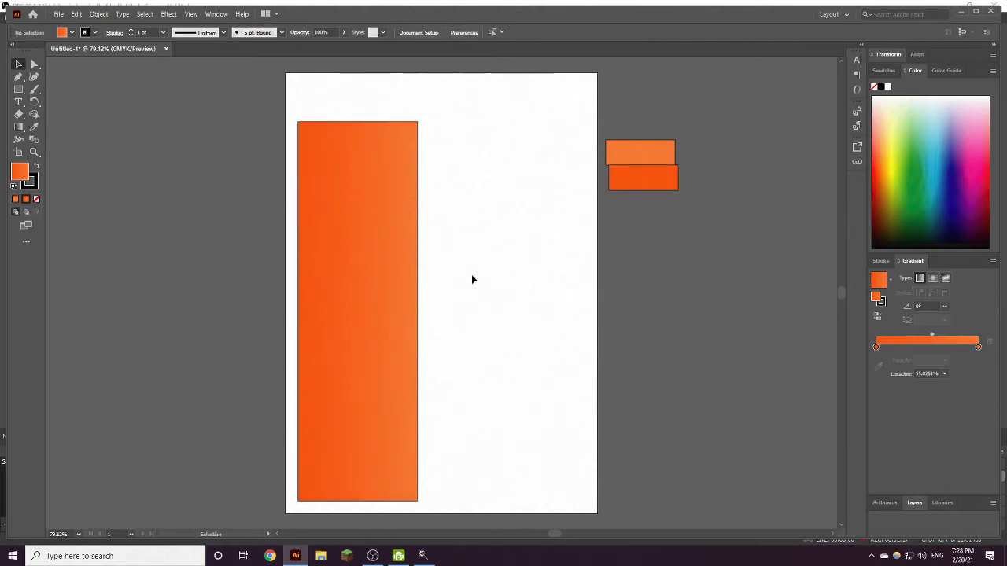
# Step: Add a first name in capitals as vertical type near the top of the orange rectangle and enlarge it to about 223 pt
pyautogui.click(18, 103)
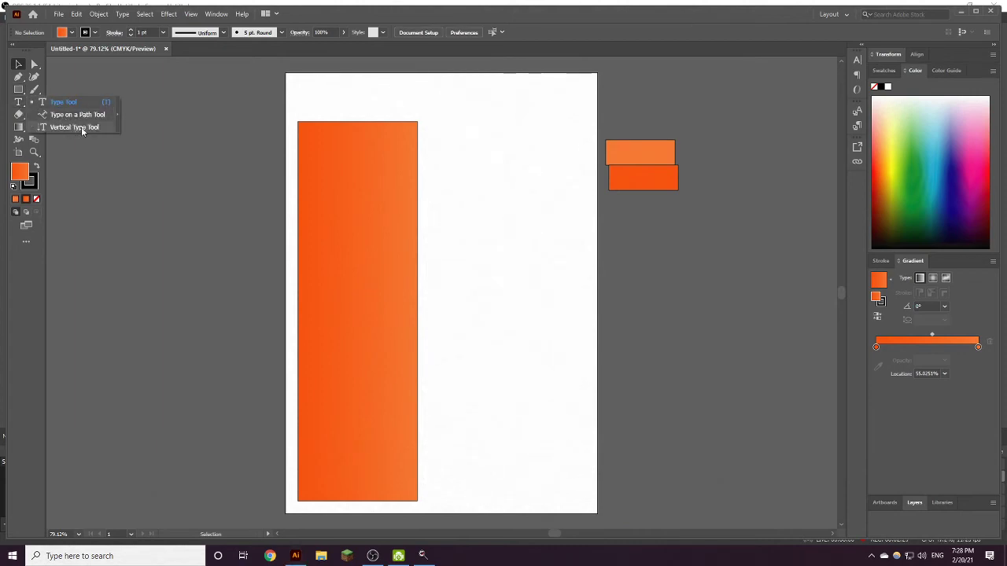
pyautogui.press('Escape')
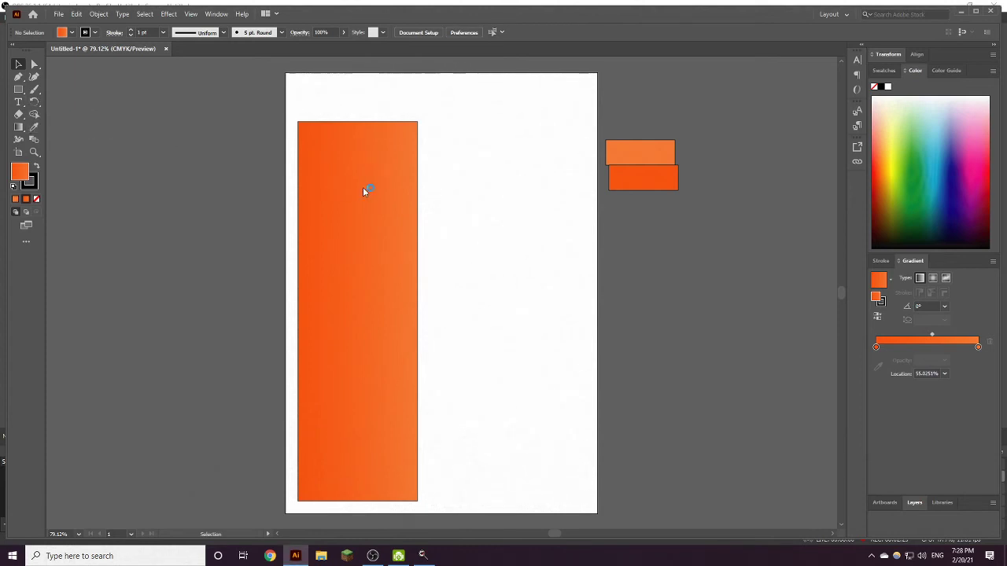
pyautogui.press('t')
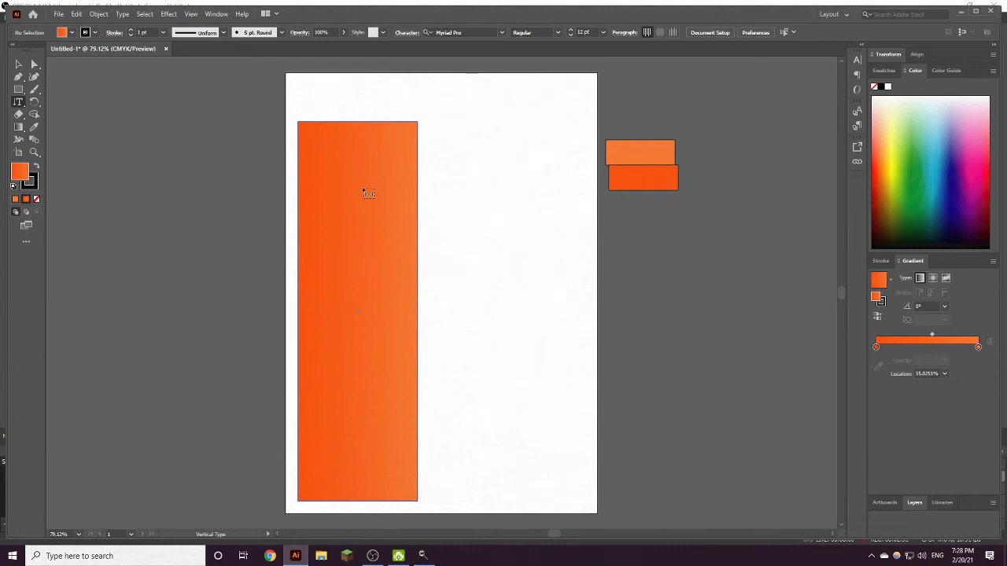
pyautogui.click(352, 143)
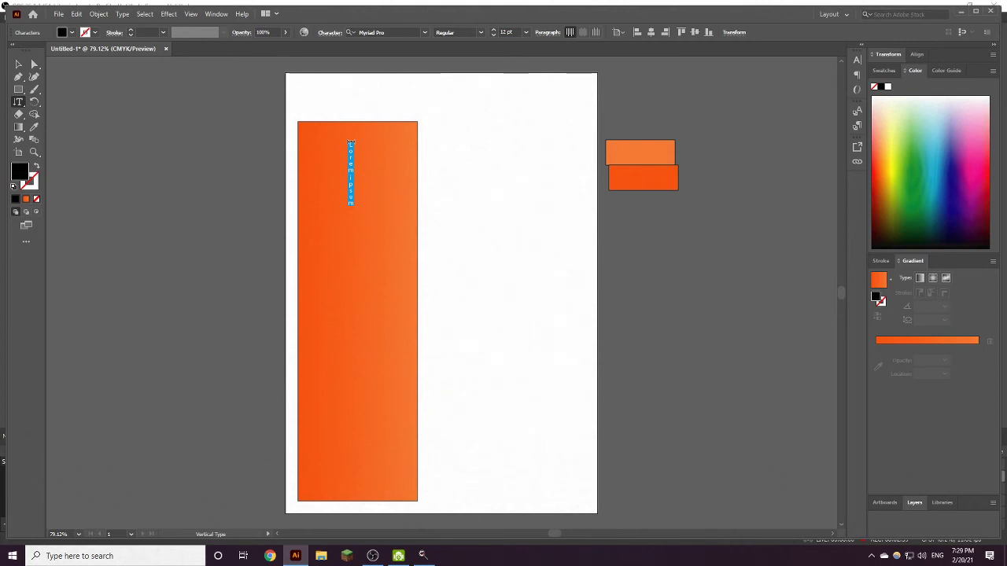
pyautogui.press('BackSpace')
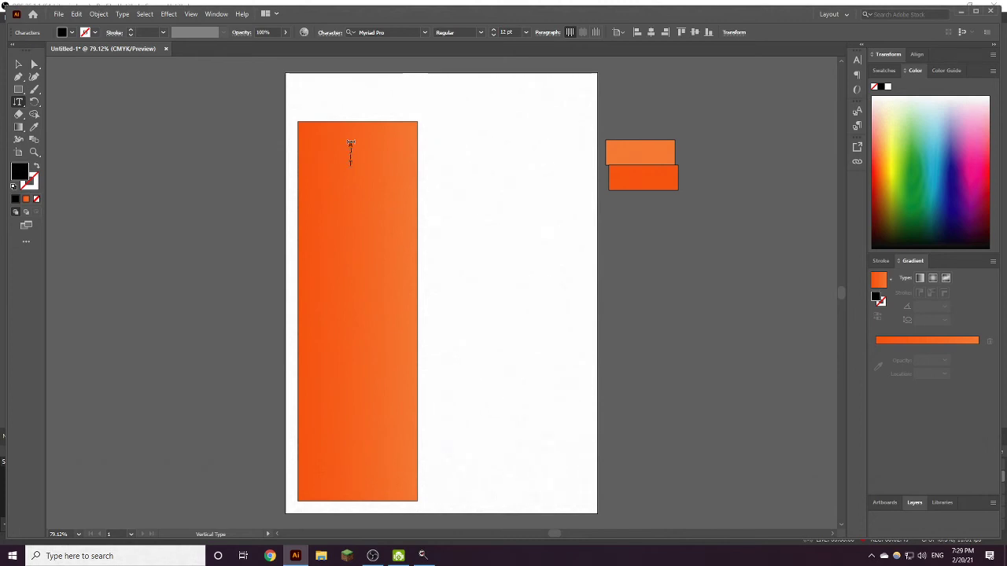
pyautogui.click(18, 64)
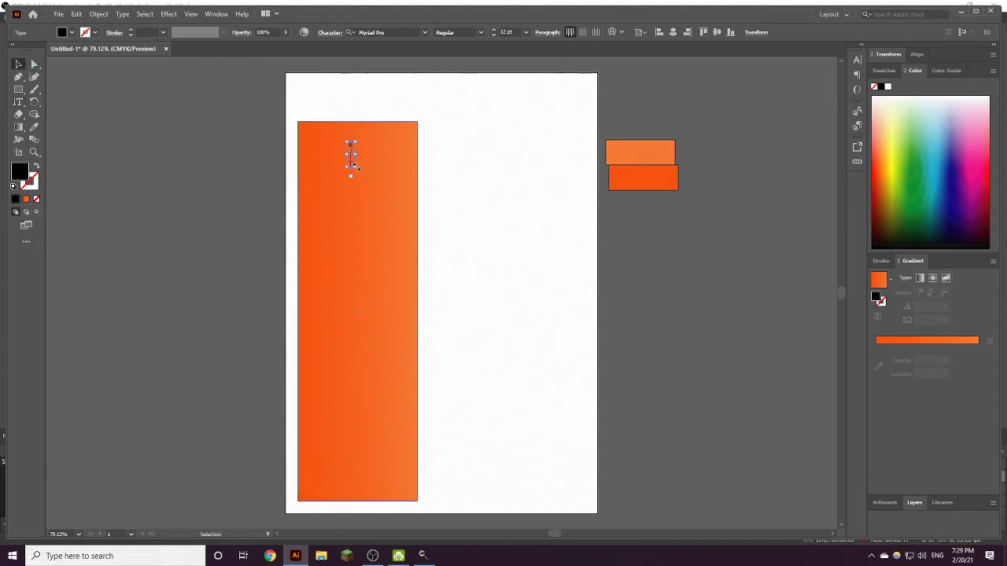
pyautogui.moveTo(355, 166); pyautogui.dragTo(502, 503)
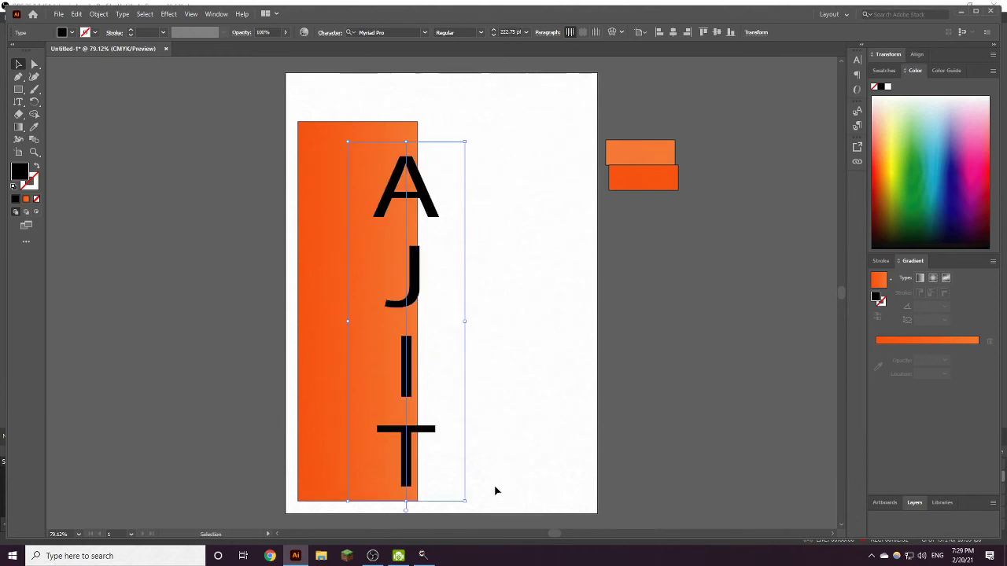
# Step: Set the vertical text's font to Bauhaus 93 and move the text to roughly the centre of the orange rectangle
pyautogui.click(425, 34)
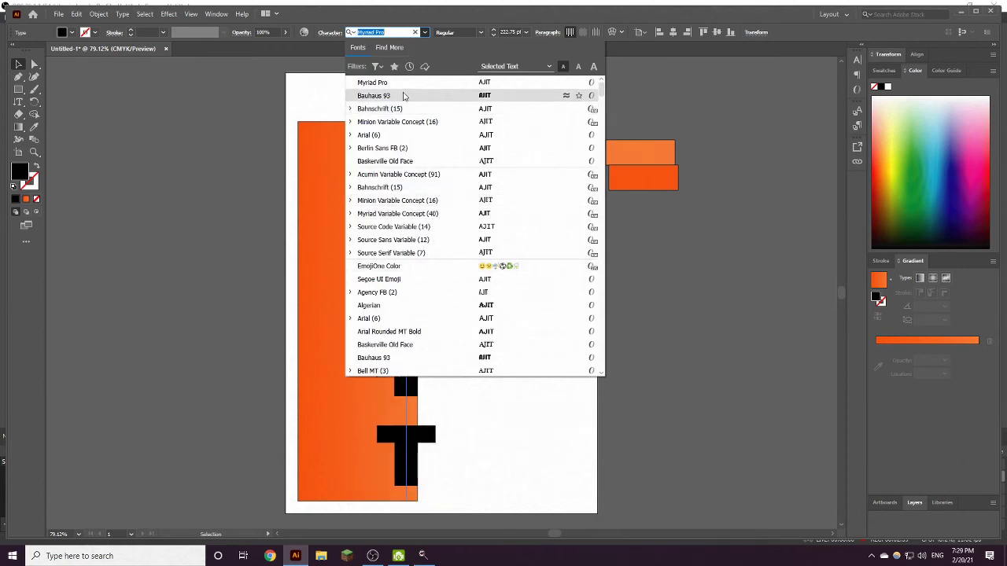
pyautogui.click(383, 96)
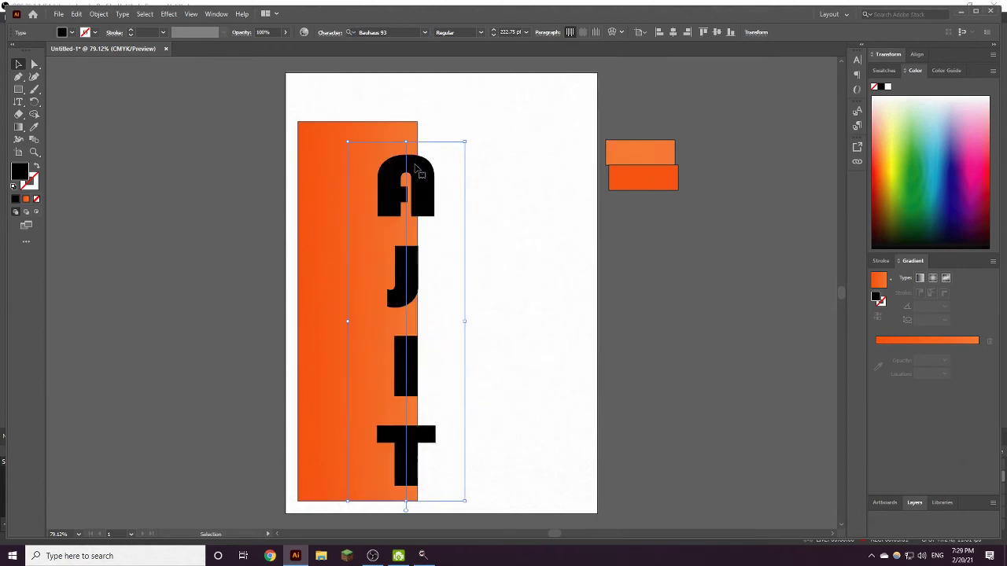
pyautogui.moveTo(413, 167); pyautogui.dragTo(371, 149)
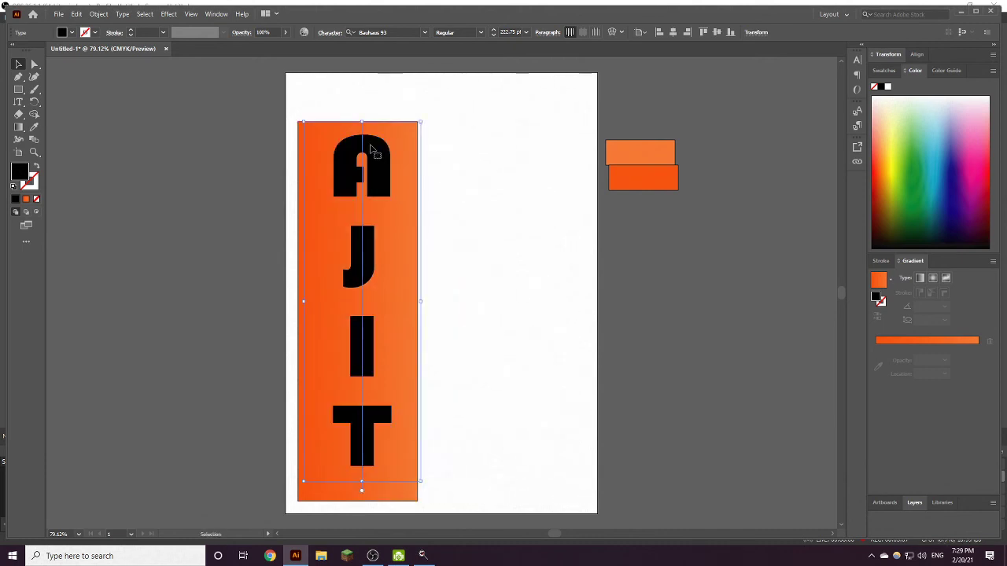
# Step: Duplicate the vertical text in front and recolour the copy light blue from the colour spectrum
pyautogui.press('a')
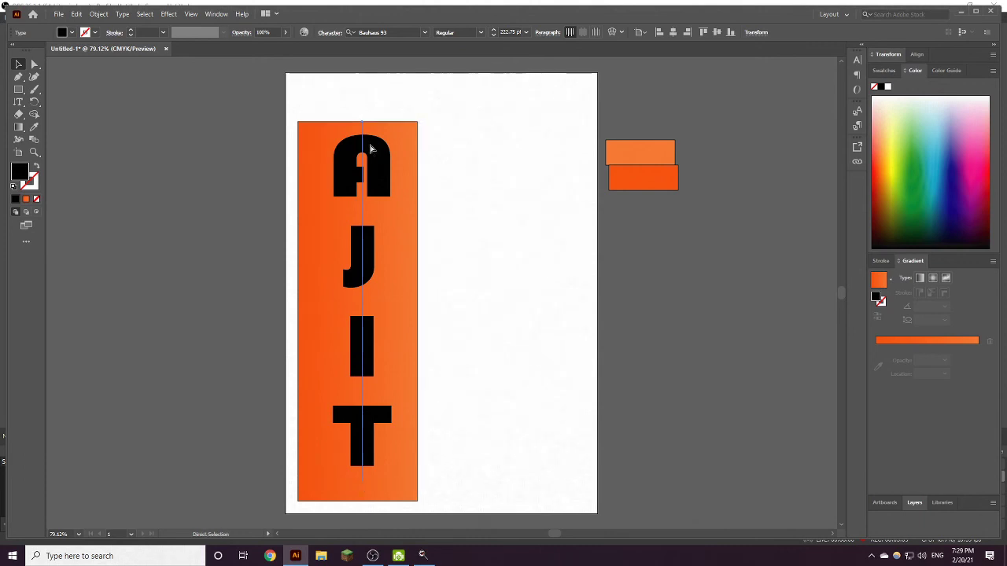
pyautogui.hotkey('ctrl', 'f')
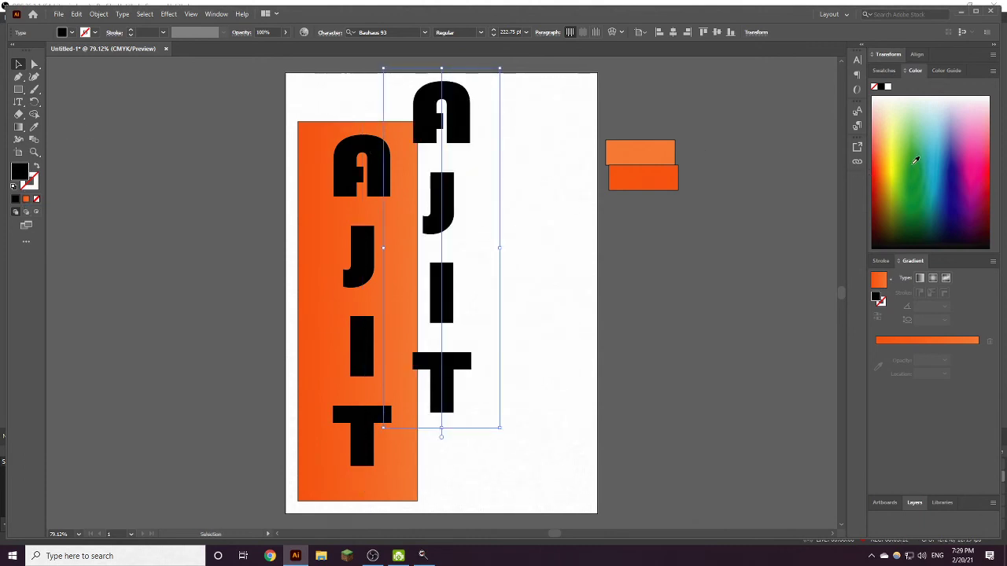
pyautogui.click(930, 138)
pyautogui.click(939, 128)
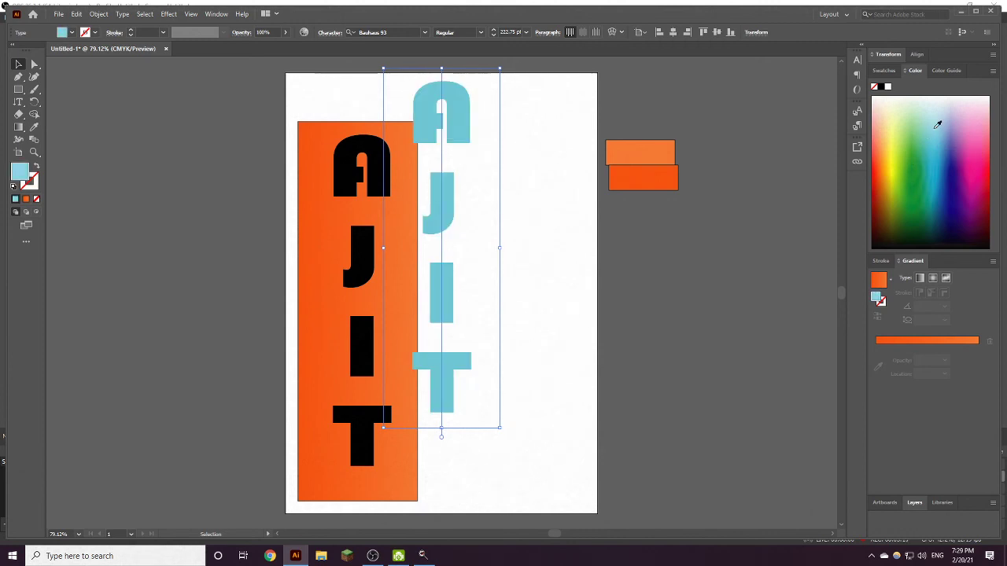
# Step: Place the light blue text over the black text, offset slightly to the right so the black forms a shadow, and deselect it
pyautogui.moveTo(461, 115); pyautogui.dragTo(388, 172)
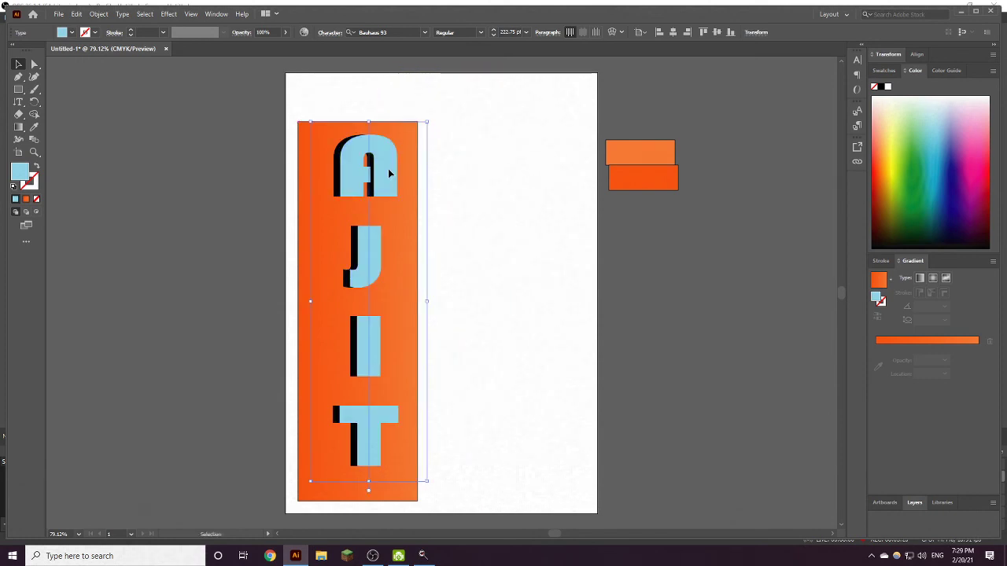
pyautogui.click(554, 211)
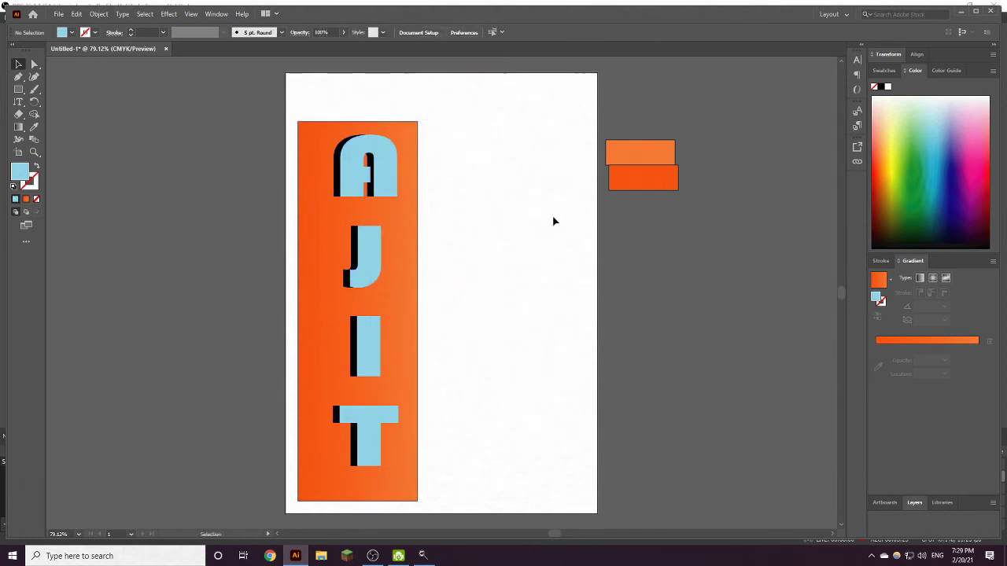